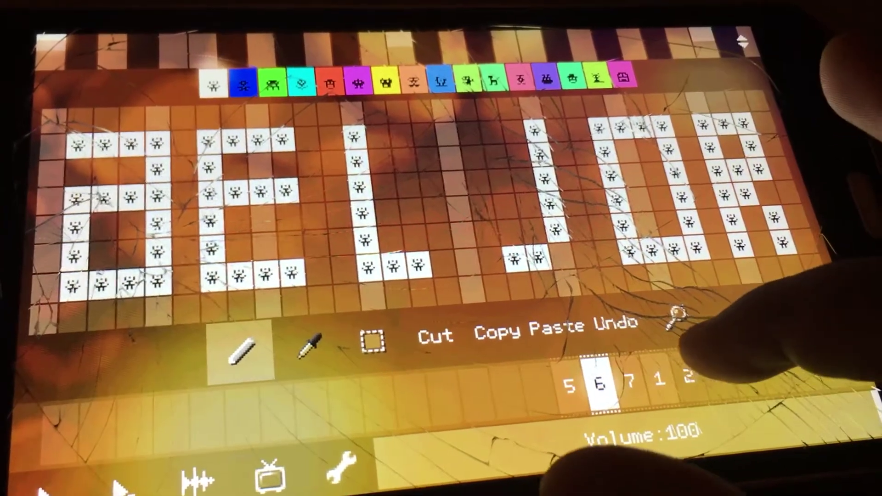
Preview pattern 5 on the PixiTracker grid twice
click(575, 393)
click(607, 394)
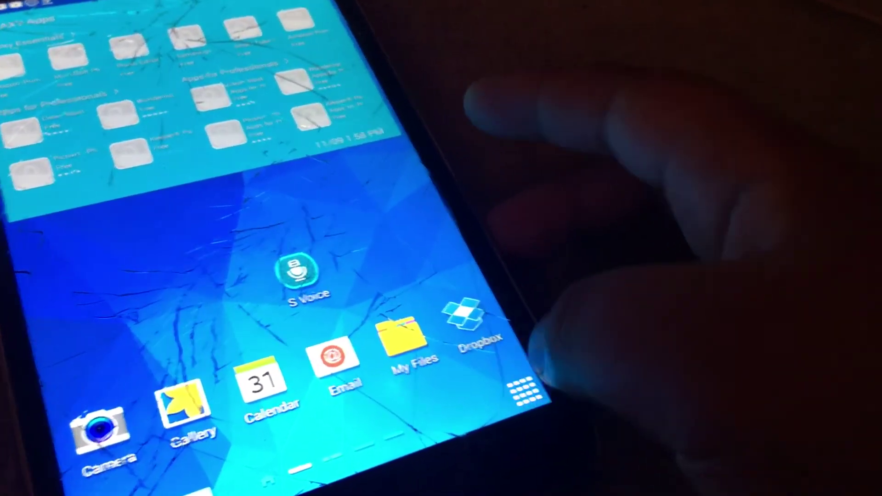
Show the app drawer's second page listing PixiTracker Demo and Netflix
click(506, 376)
drag(345, 276, 138, 276)
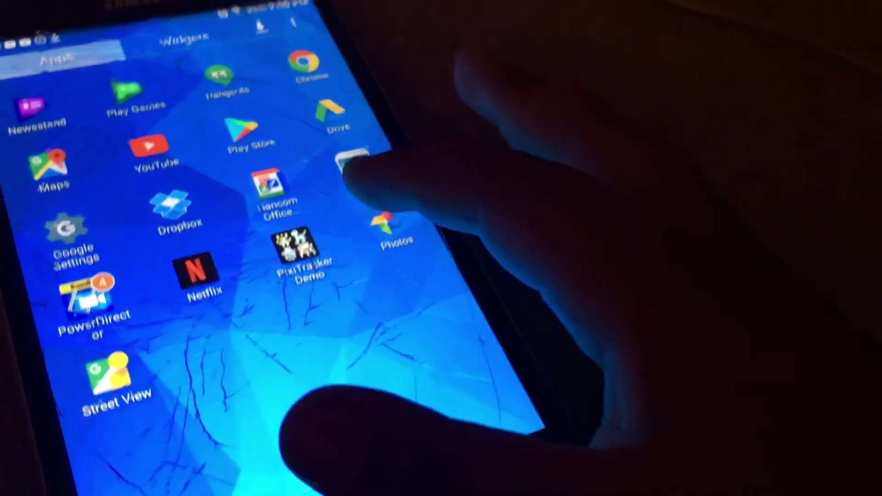